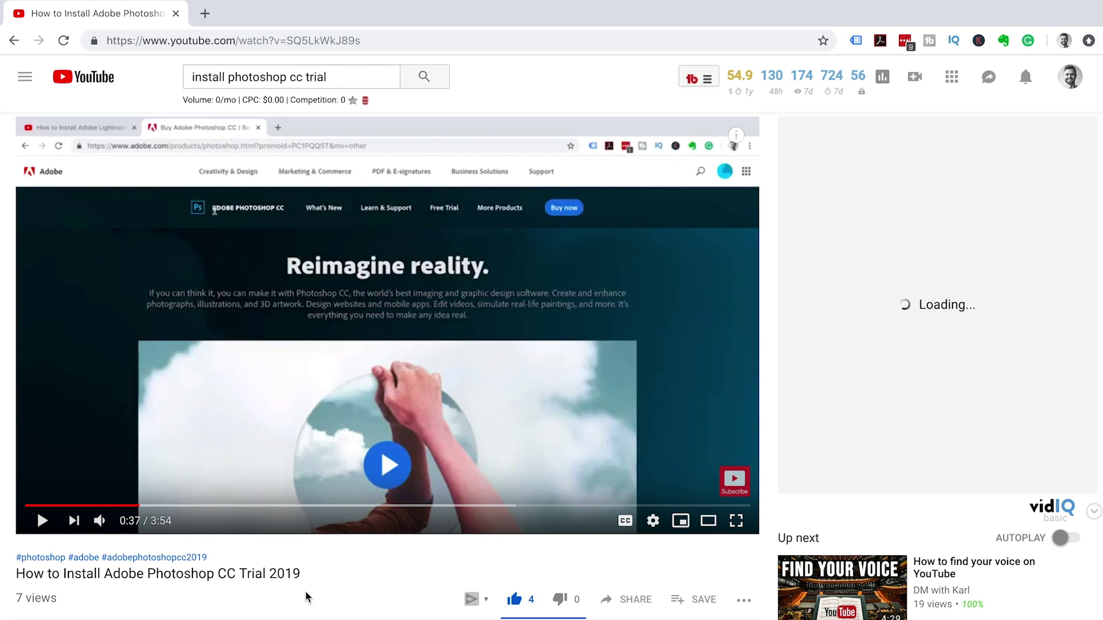
Step: Scroll down the YouTube Photoshop trial tutorial page
scroll(306, 597, down, 4)
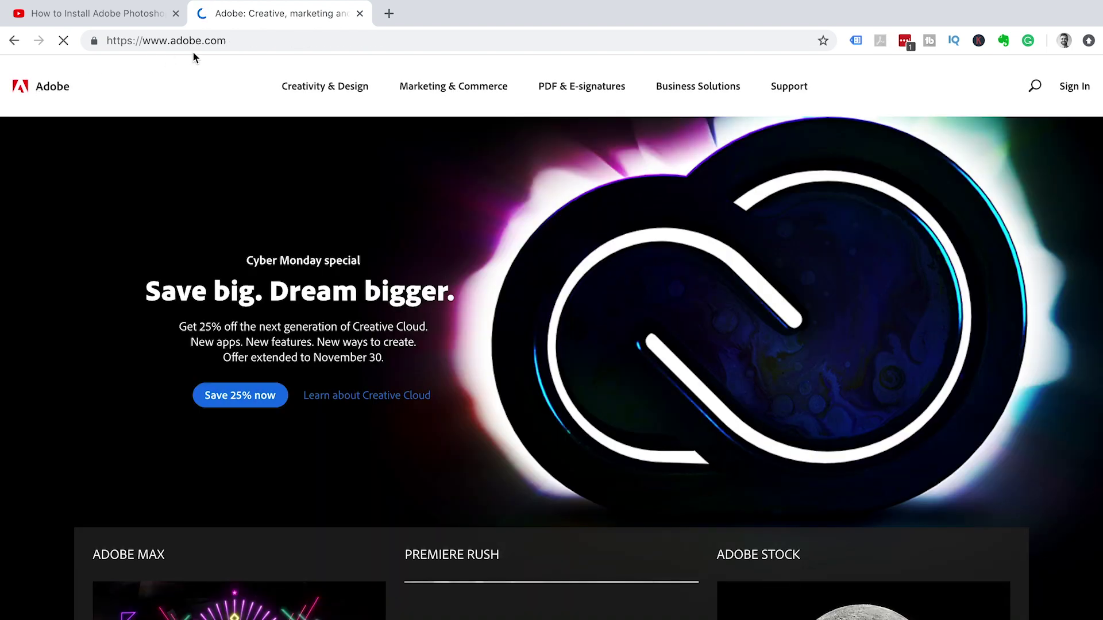
Step: Open 'What is Creative Cloud?' from the Creativity & Design menu and scroll through its sections
click(324, 96)
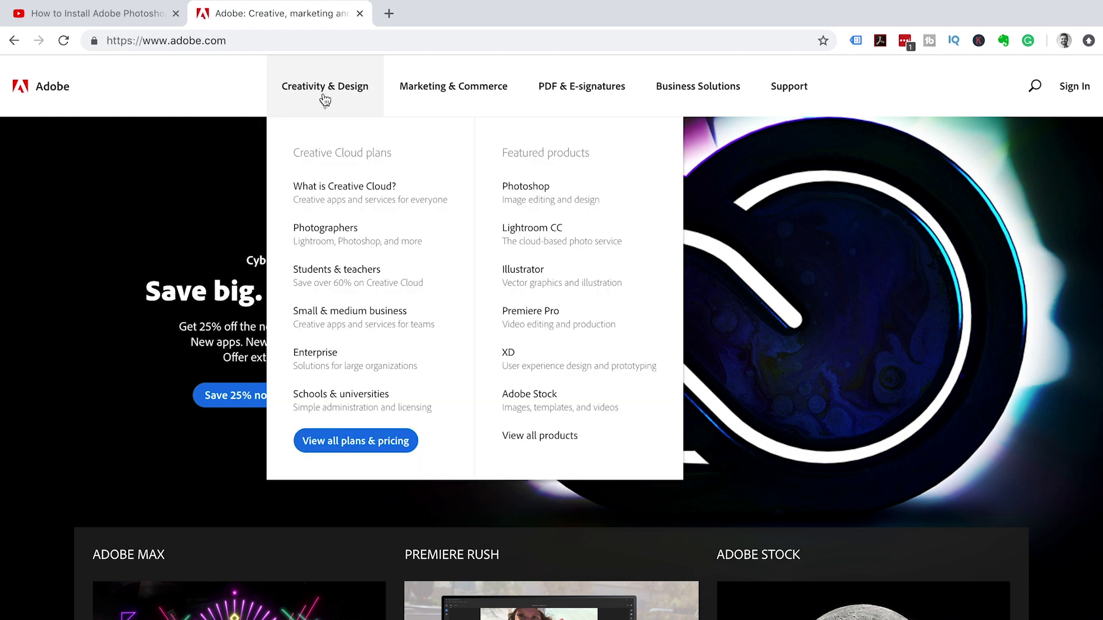
click(353, 198)
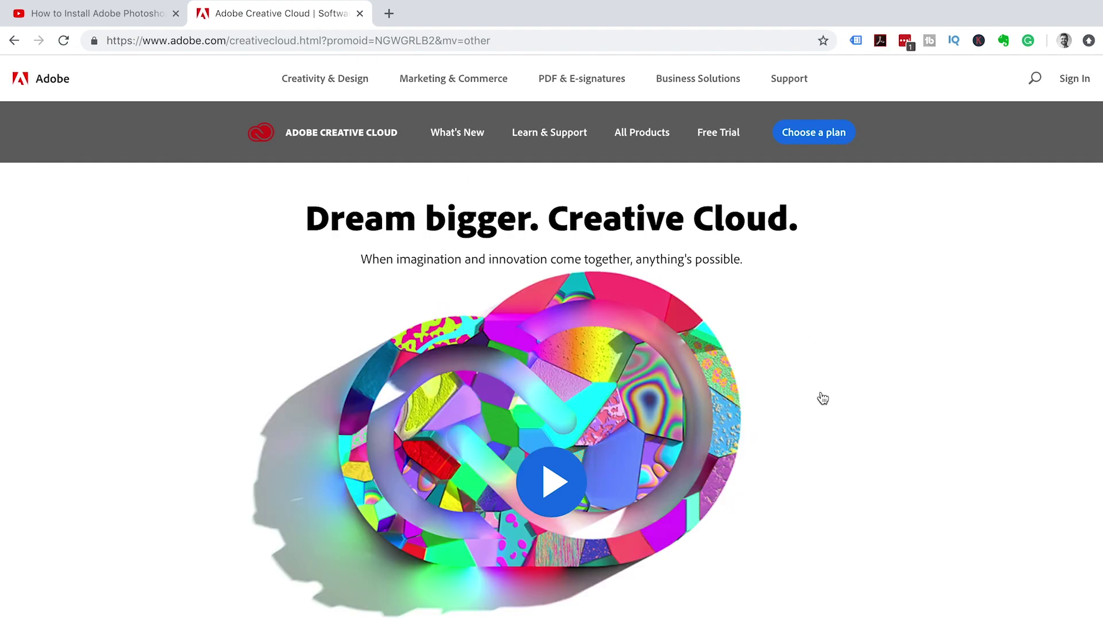
scroll(821, 397, down, 4)
scroll(823, 398, down, 6)
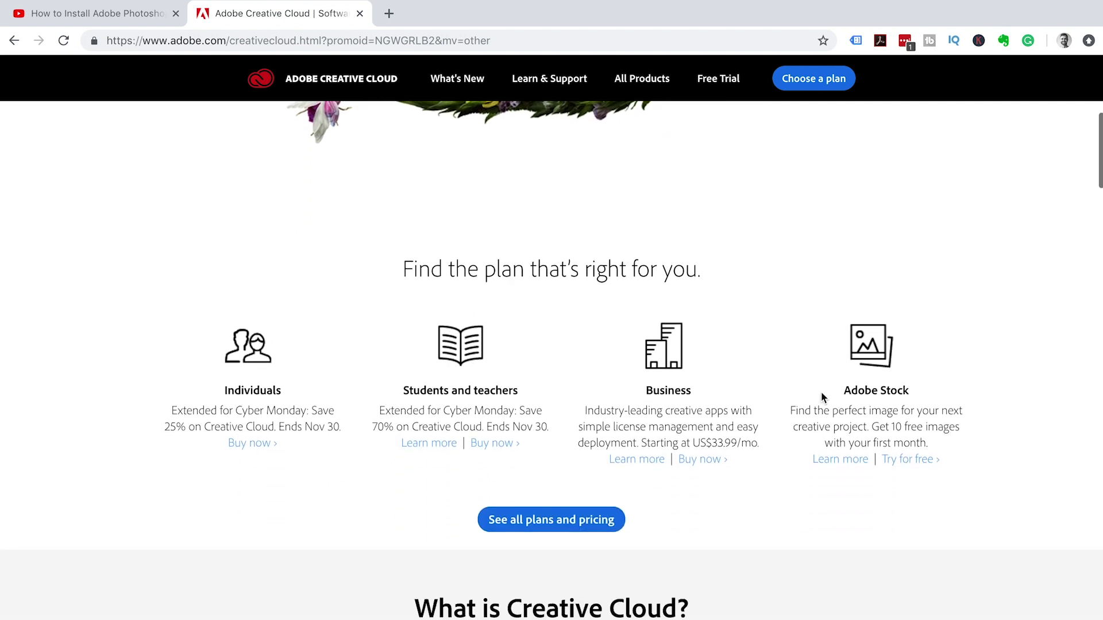
scroll(822, 397, down, 8)
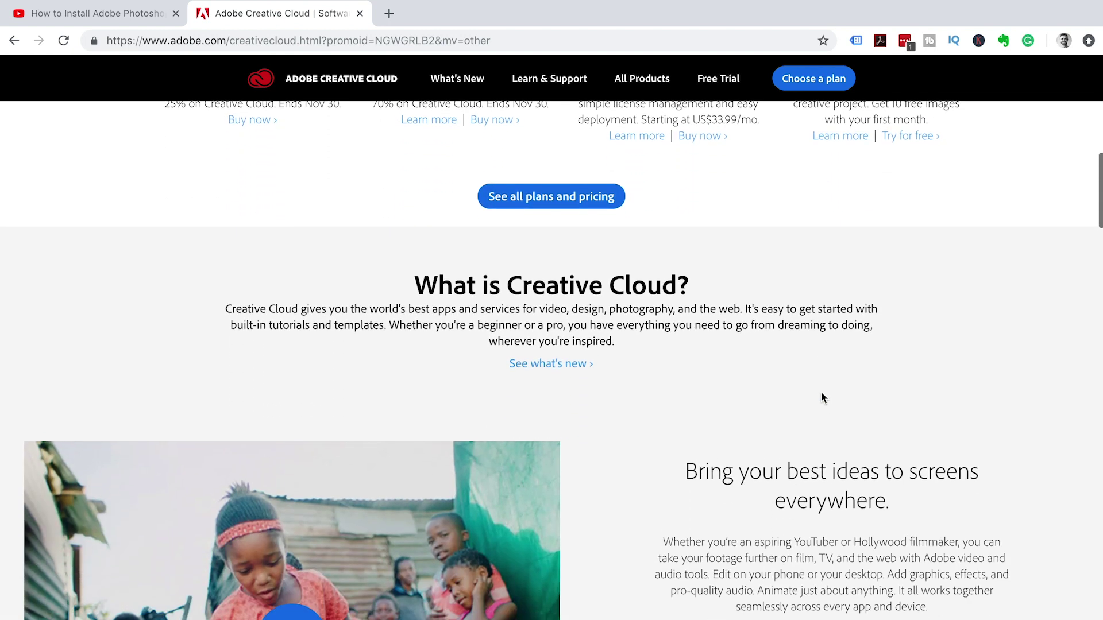
scroll(821, 397, down, 1)
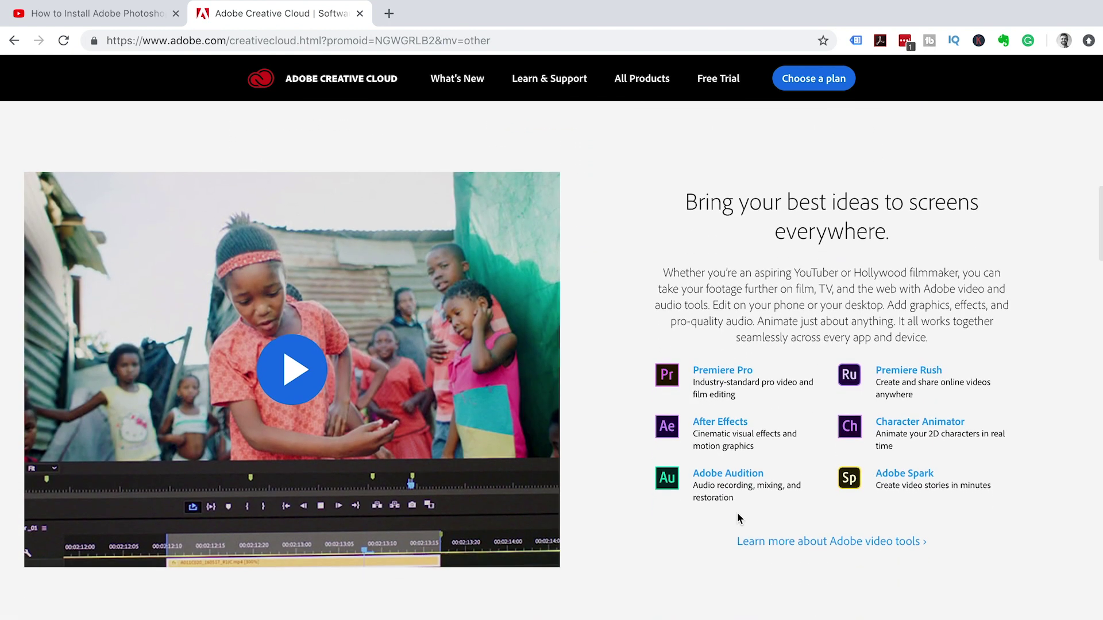
scroll(754, 574, down, 9)
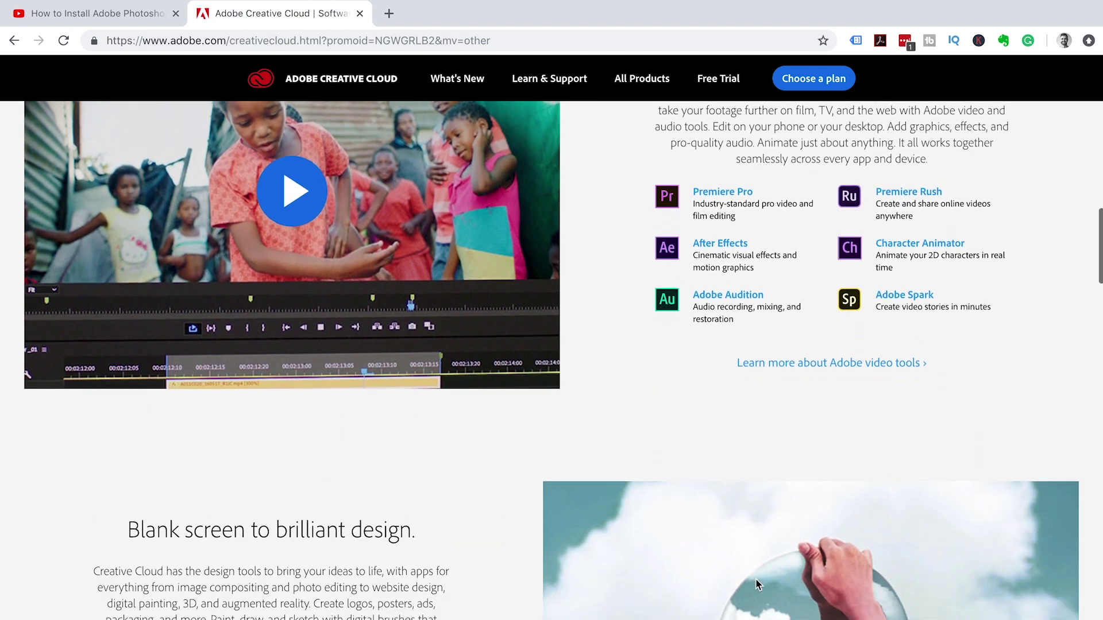
scroll(756, 577, down, 1)
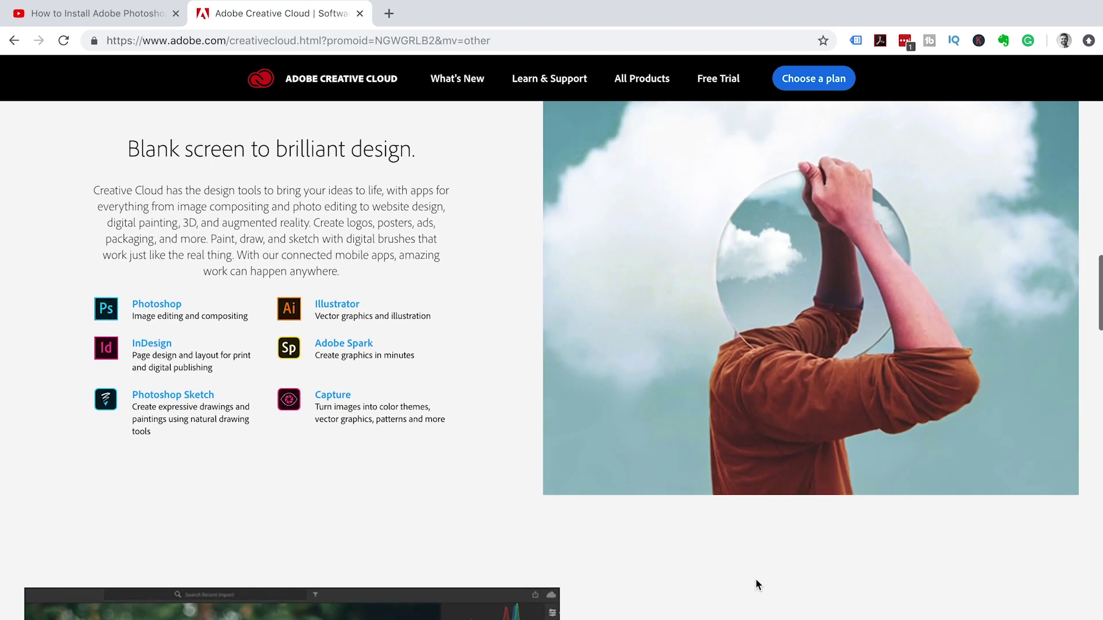
scroll(377, 443, down, 6)
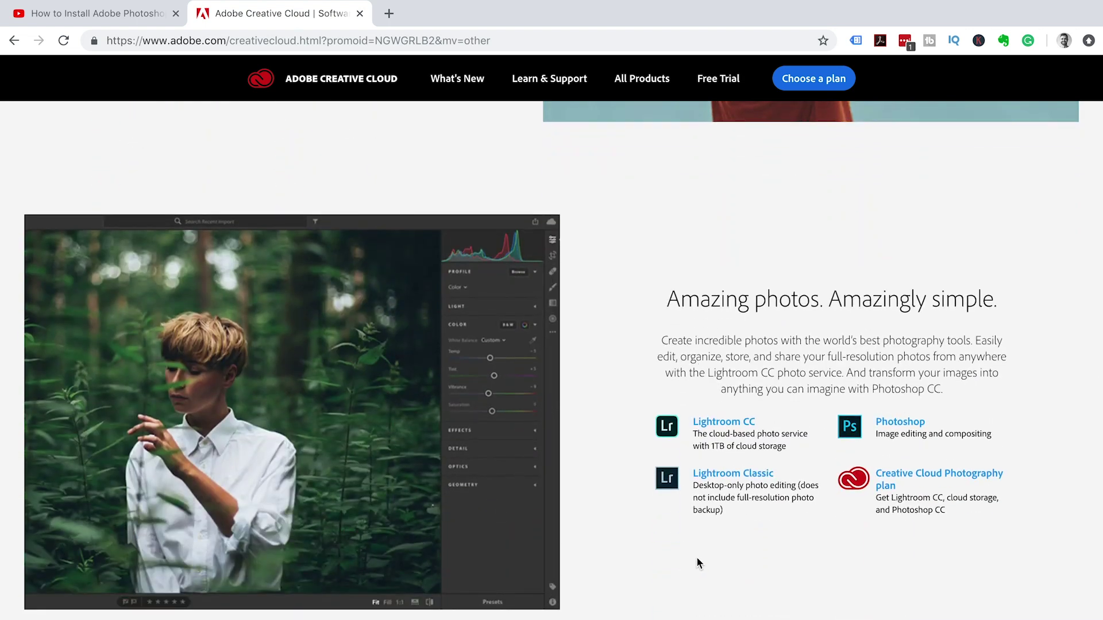
scroll(696, 563, down, 3)
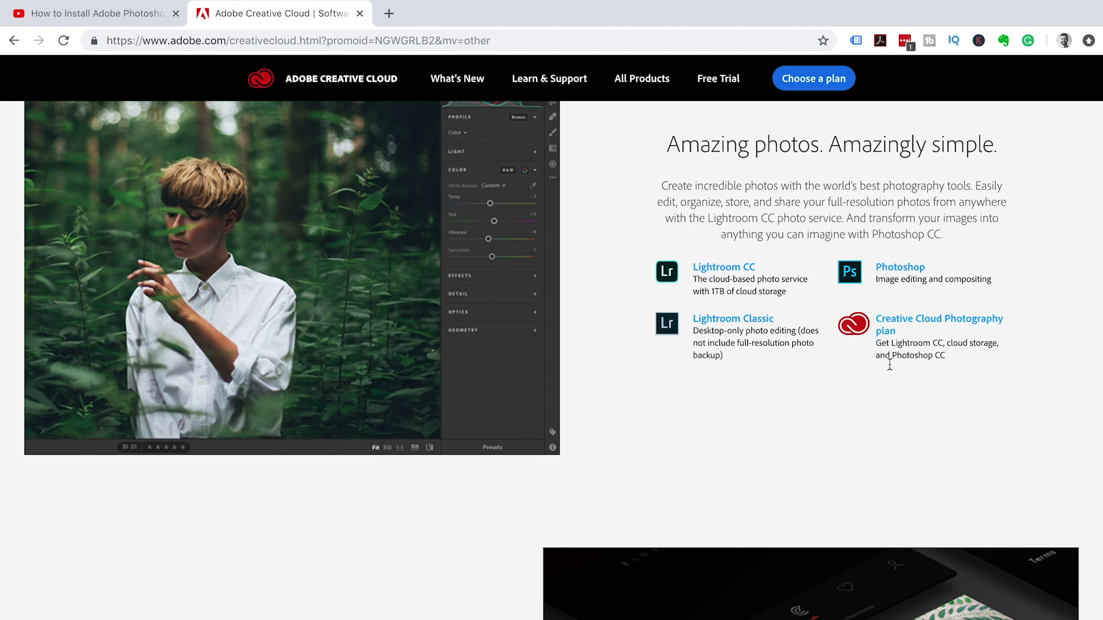
scroll(845, 424, down, 12)
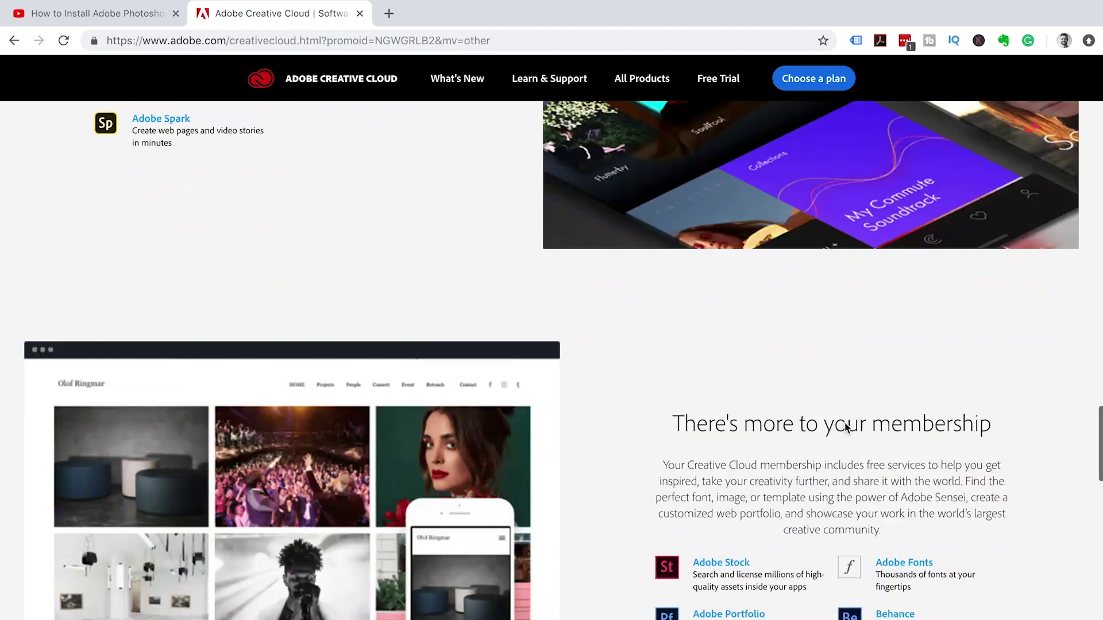
scroll(844, 425, down, 13)
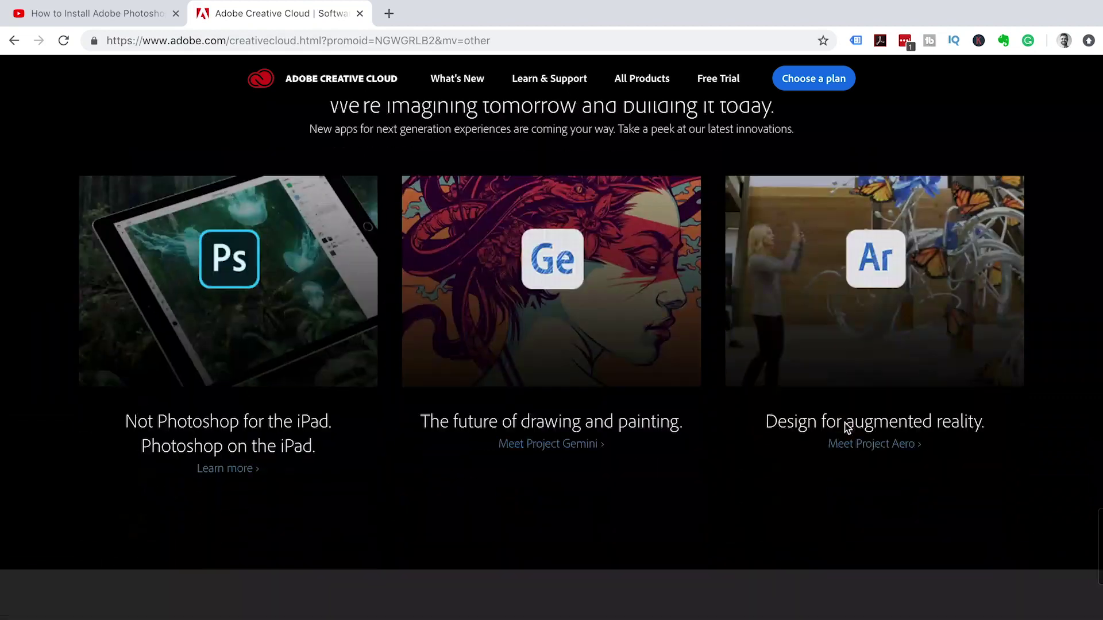
scroll(845, 425, down, 6)
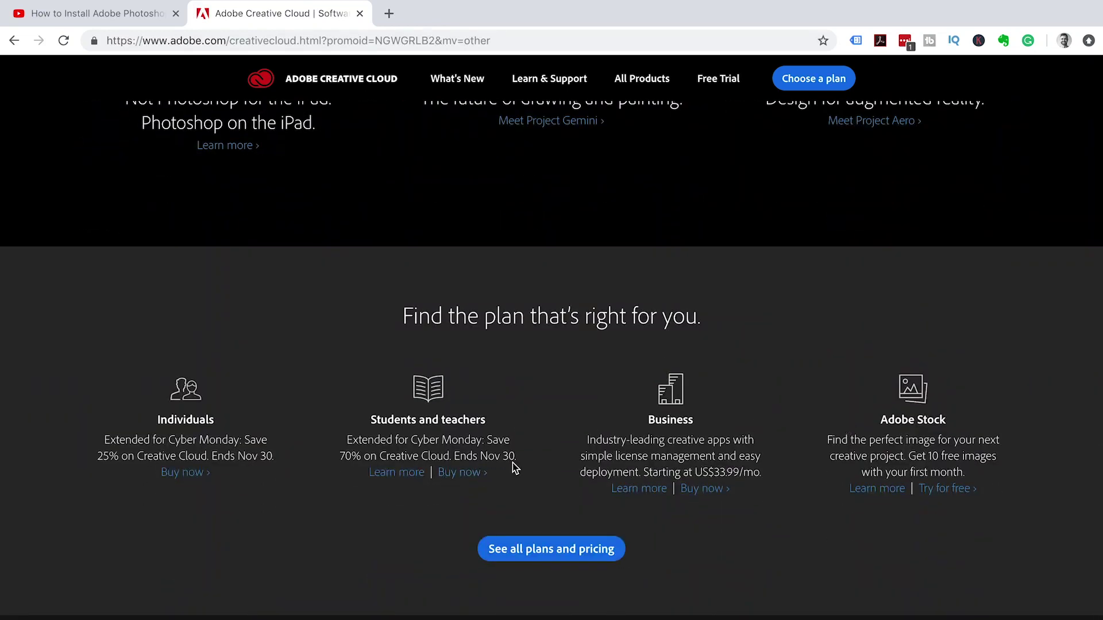
scroll(858, 266, up, 20)
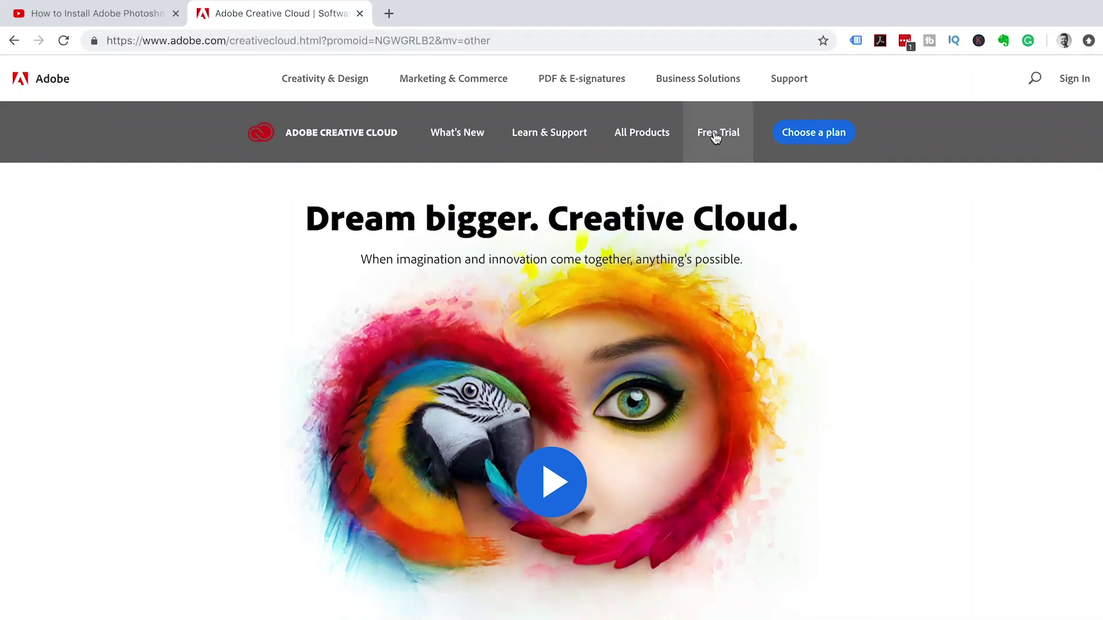
Step: Open the Creative Cloud Free Trial page and browse its desktop apps catalog
click(715, 138)
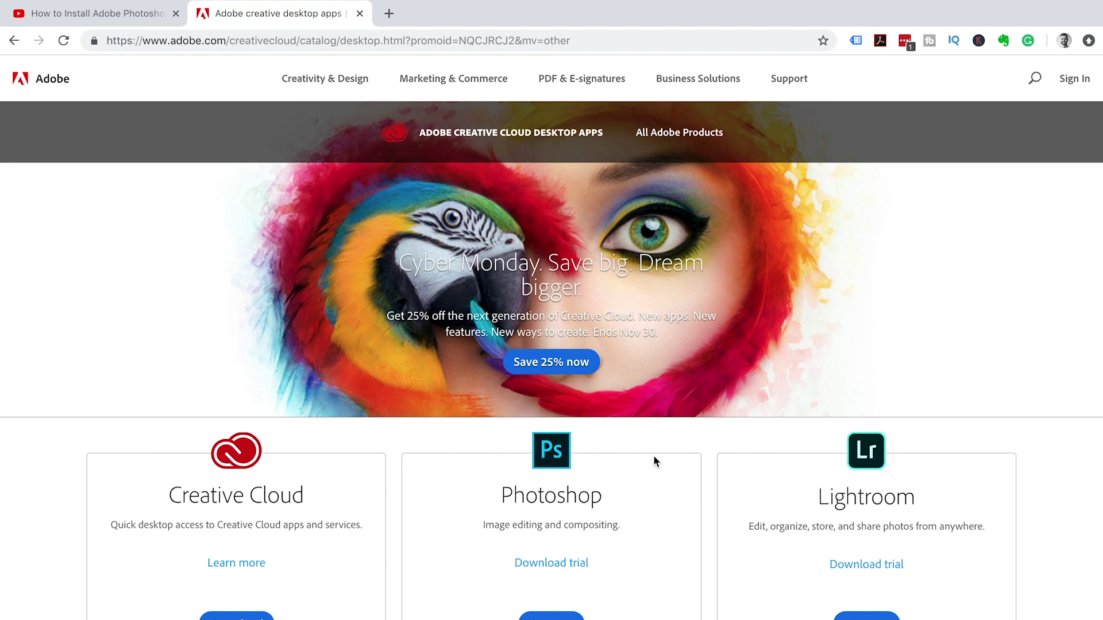
scroll(694, 563, down, 12)
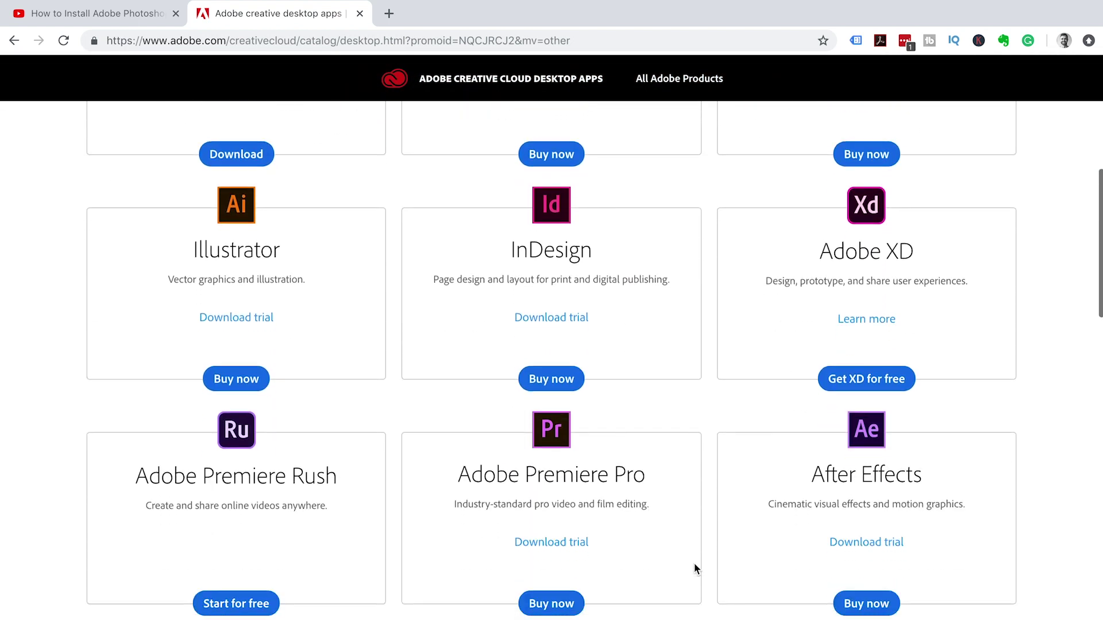
scroll(693, 564, down, 8)
scroll(694, 564, up, 20)
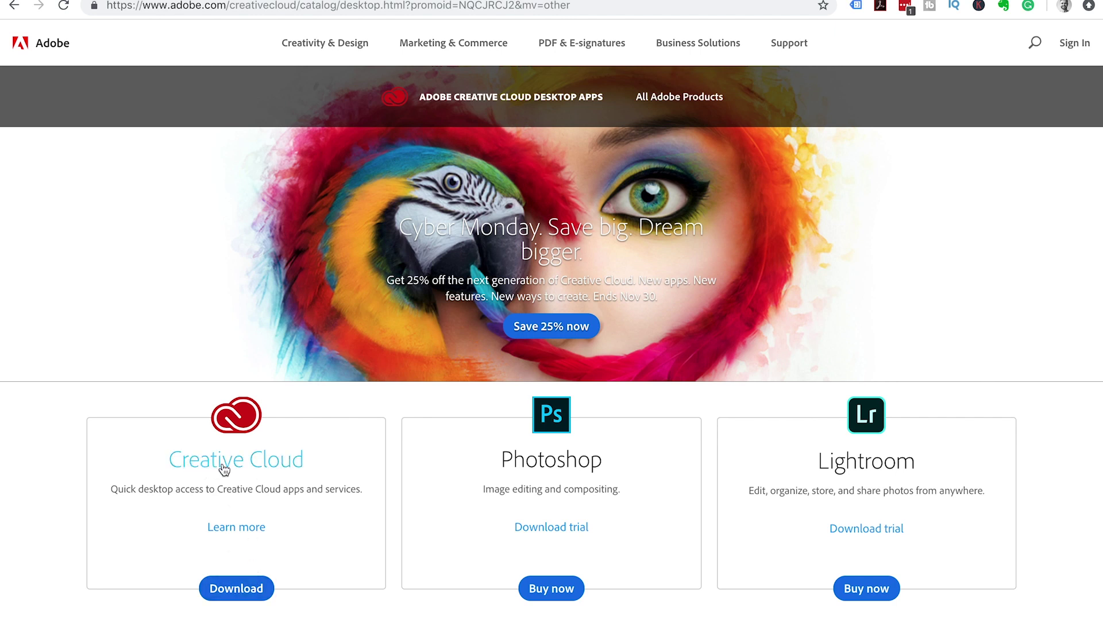
Step: Download the Creative Cloud desktop app and open Creative_Cloud_Installer.dmg
click(232, 589)
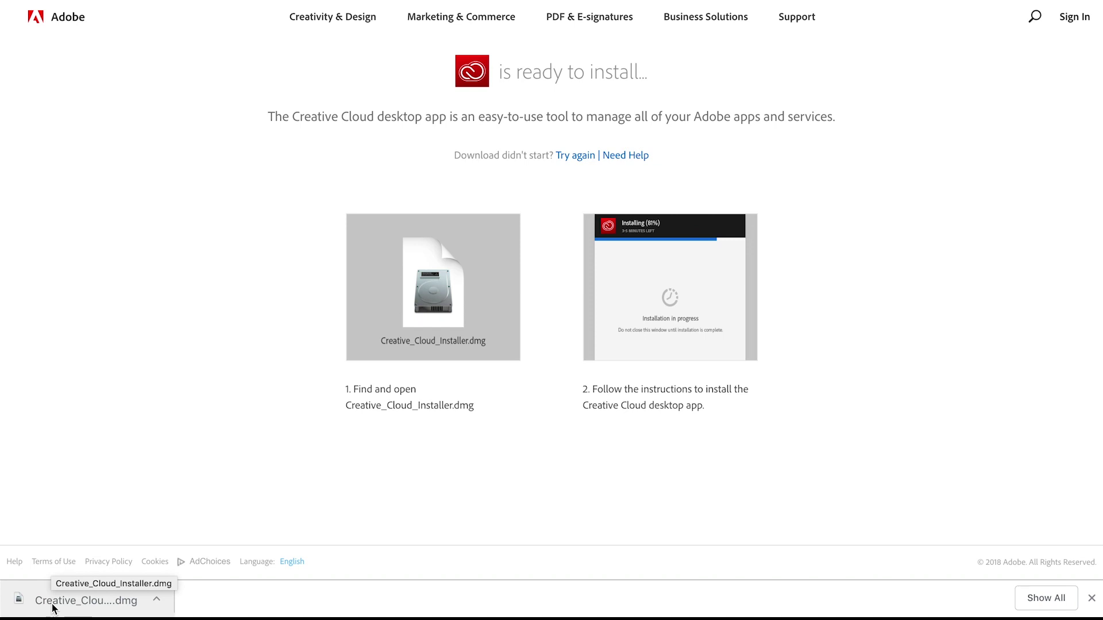
click(53, 602)
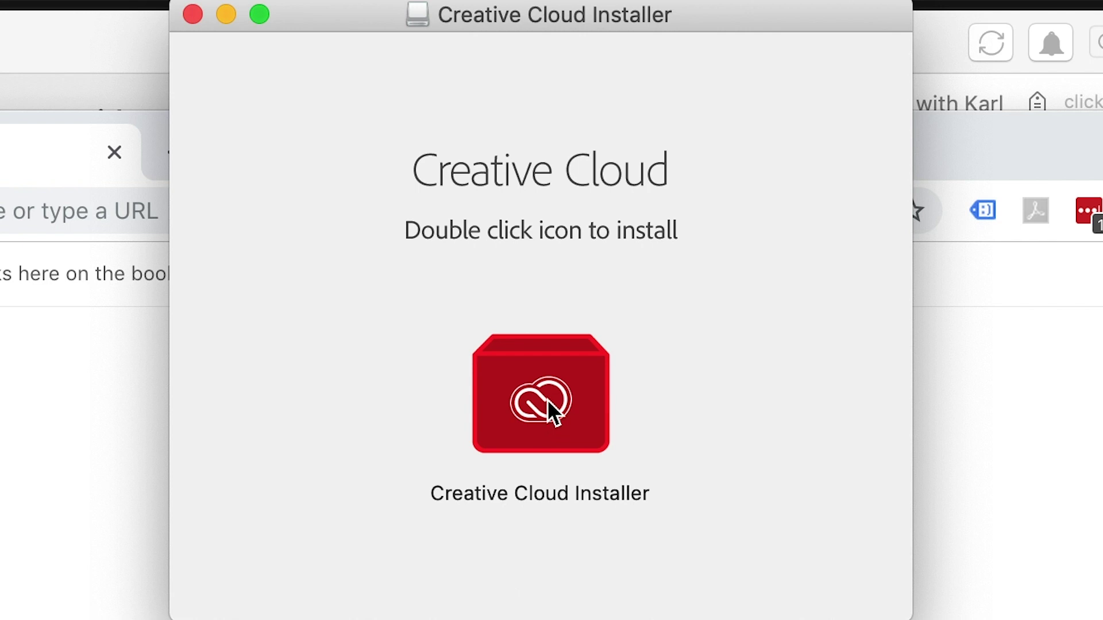
Step: Run the Creative Cloud Installer to install the desktop app
double_click(532, 374)
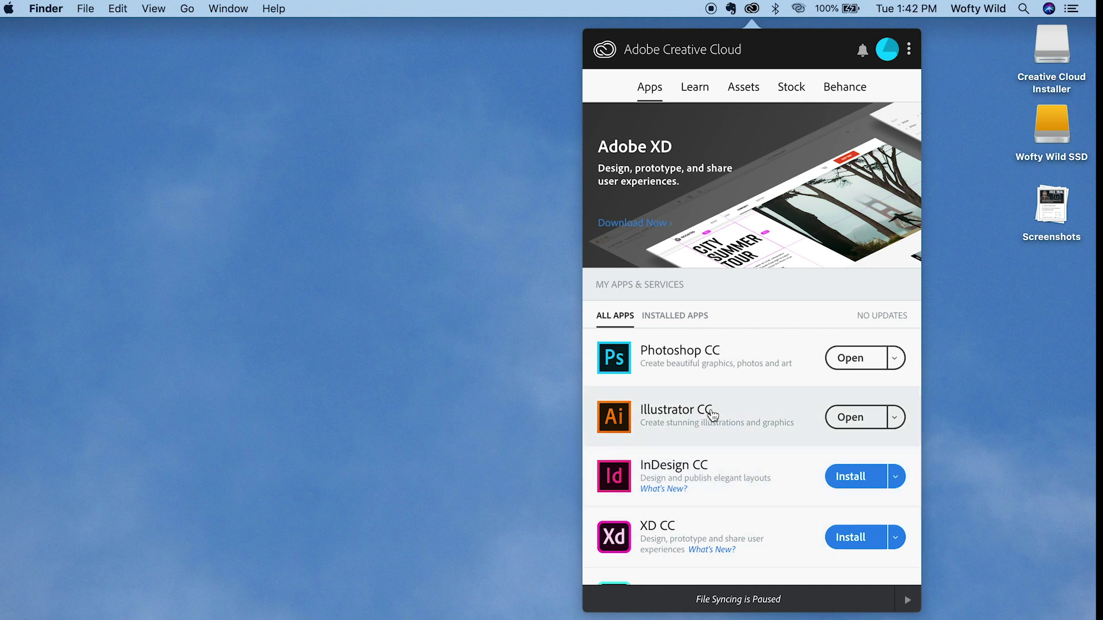
scroll(787, 474, down, 3)
scroll(787, 473, down, 10)
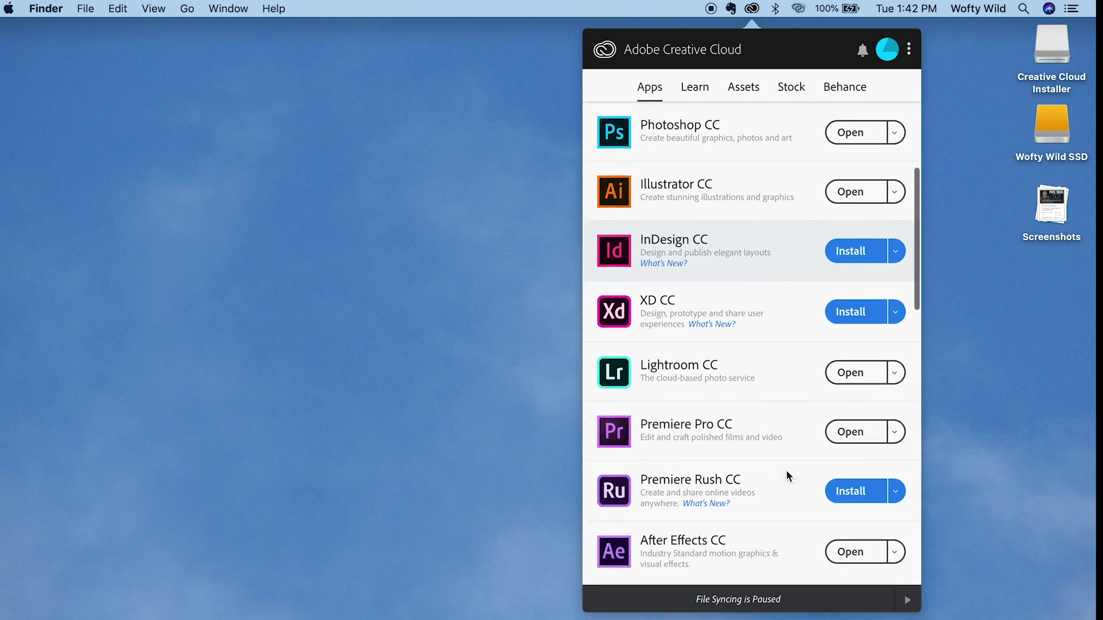
scroll(787, 473, down, 10)
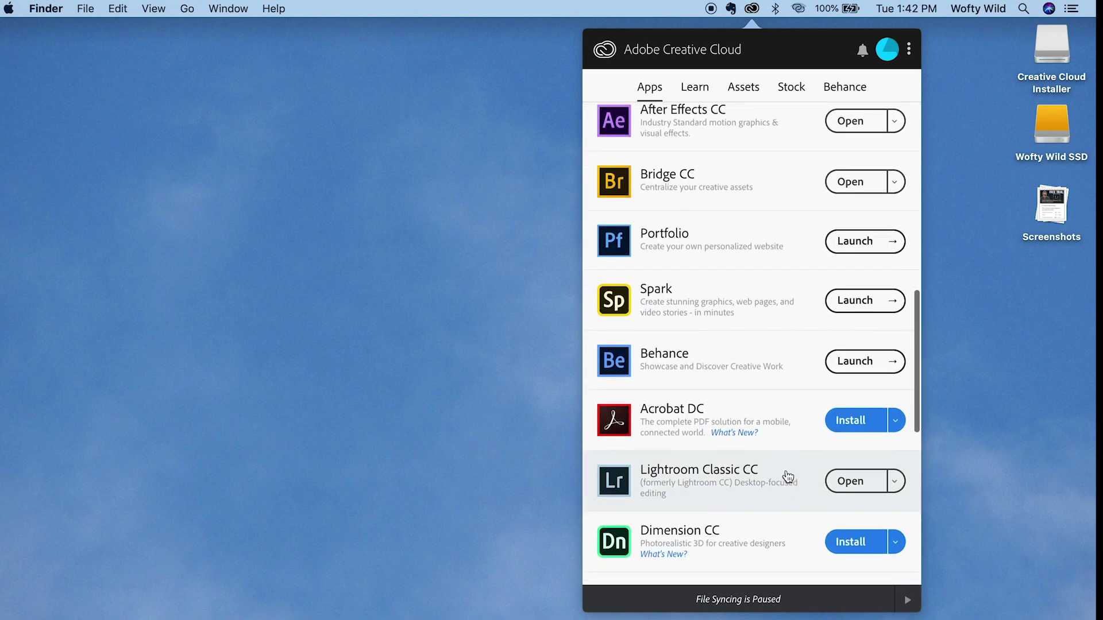
scroll(786, 470, down, 4)
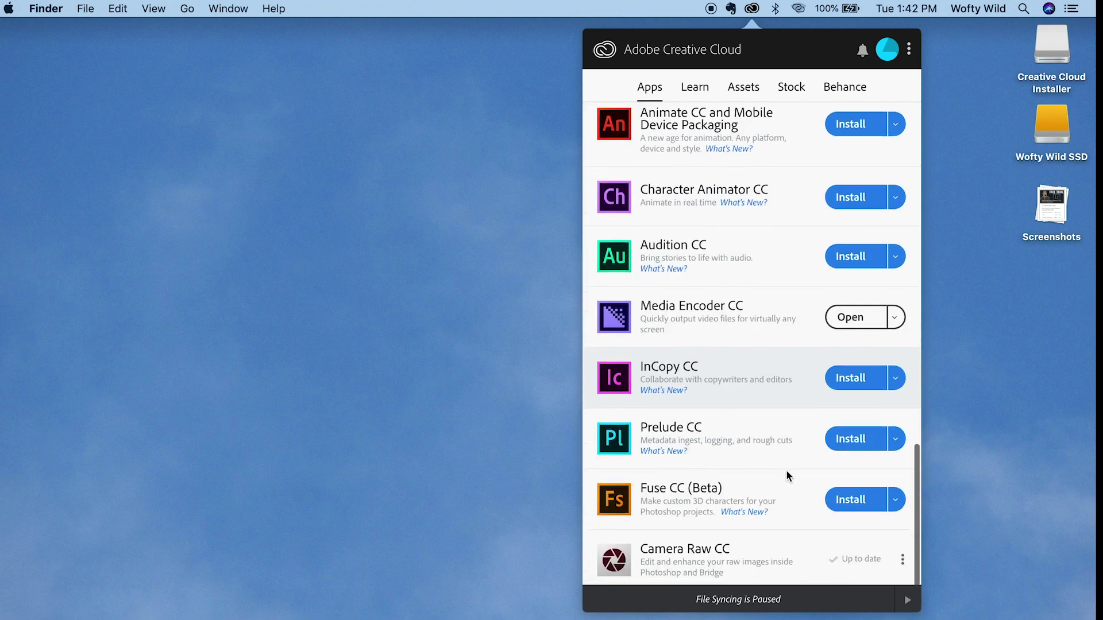
scroll(786, 470, up, 3)
scroll(786, 472, up, 15)
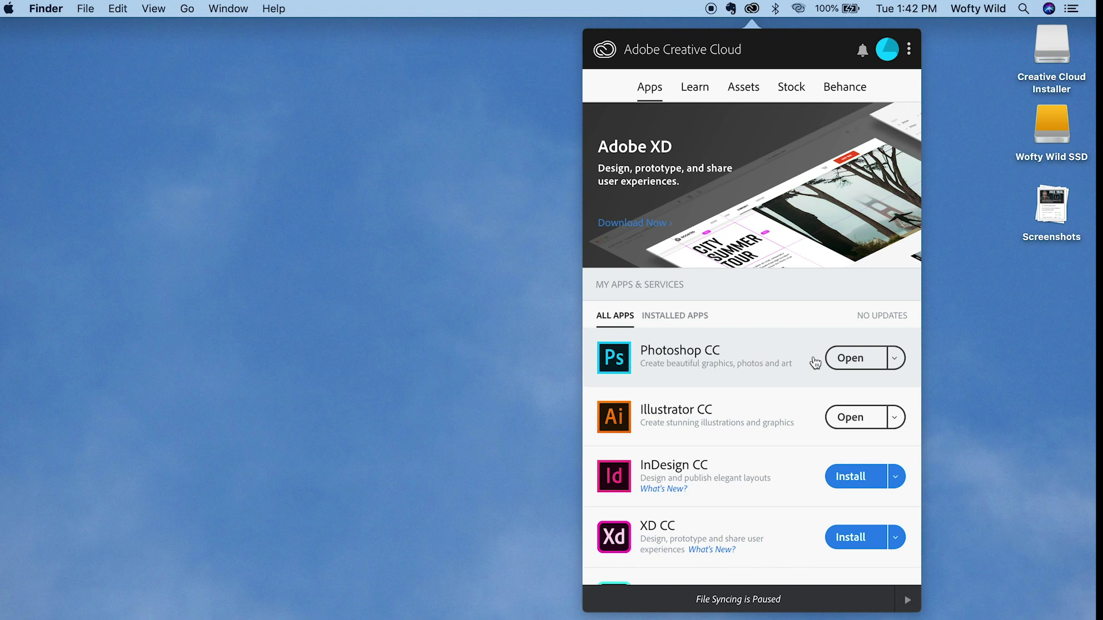
Step: Scroll through the Creative Cloud Apps list and back to the top
scroll(799, 368, down, 1)
scroll(799, 368, down, 10)
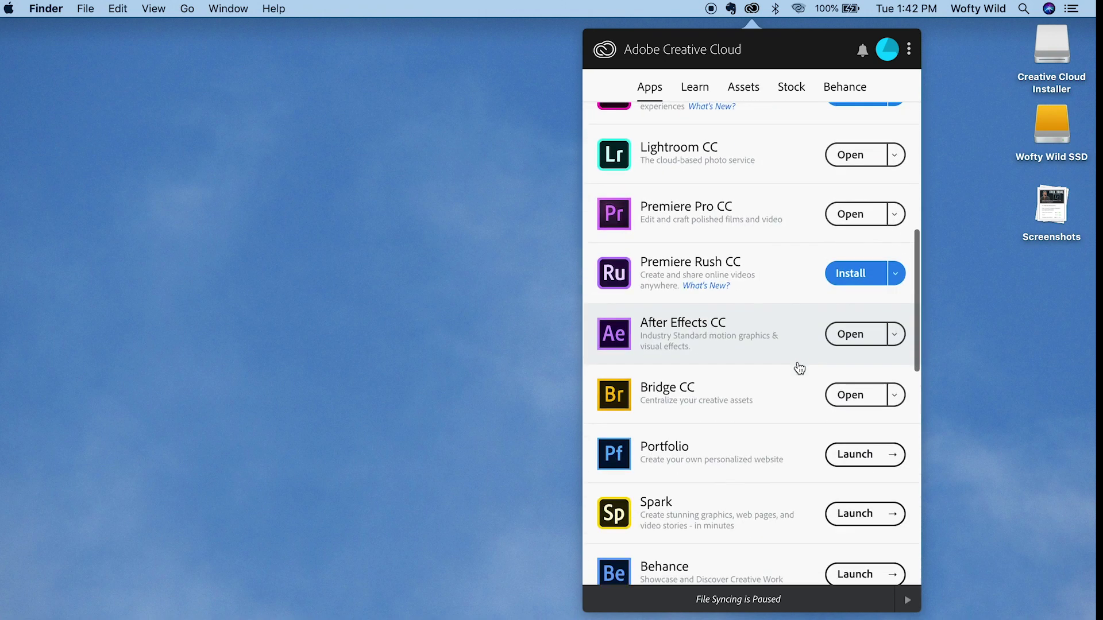
scroll(798, 366, down, 5)
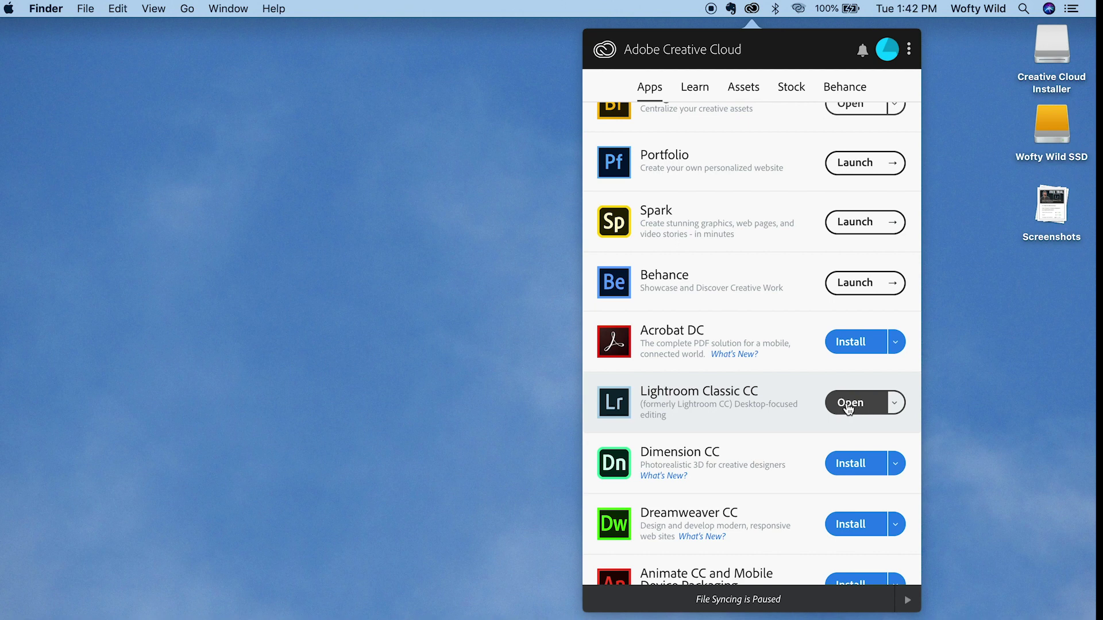
scroll(780, 338, up, 15)
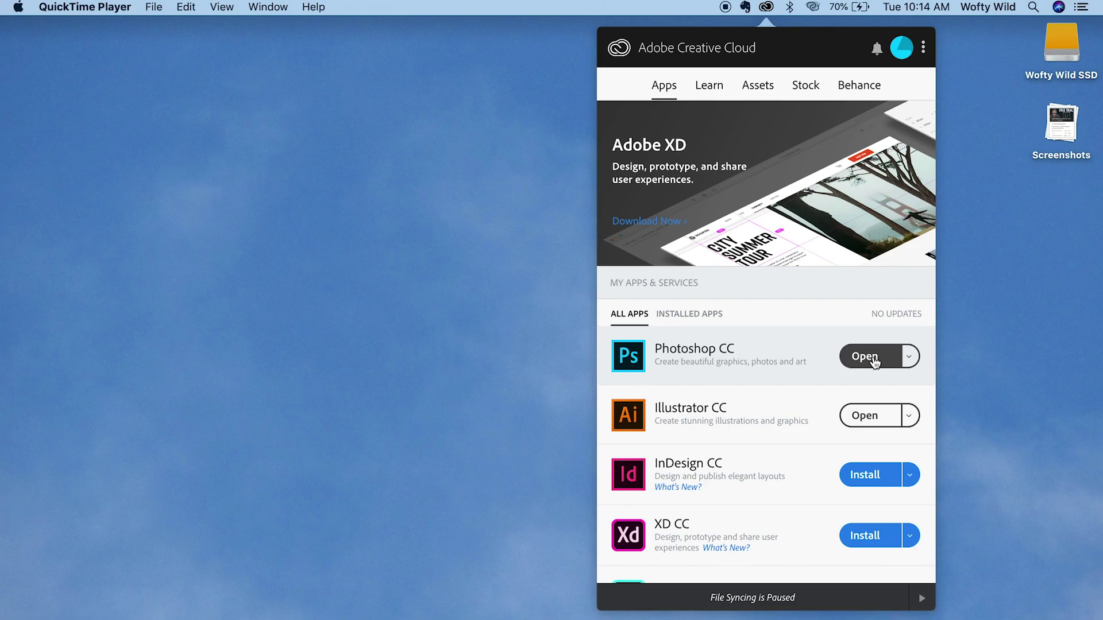
Step: Launch Photoshop CC 2019 from Creative Cloud with the Photoshop CC.psd document
click(875, 362)
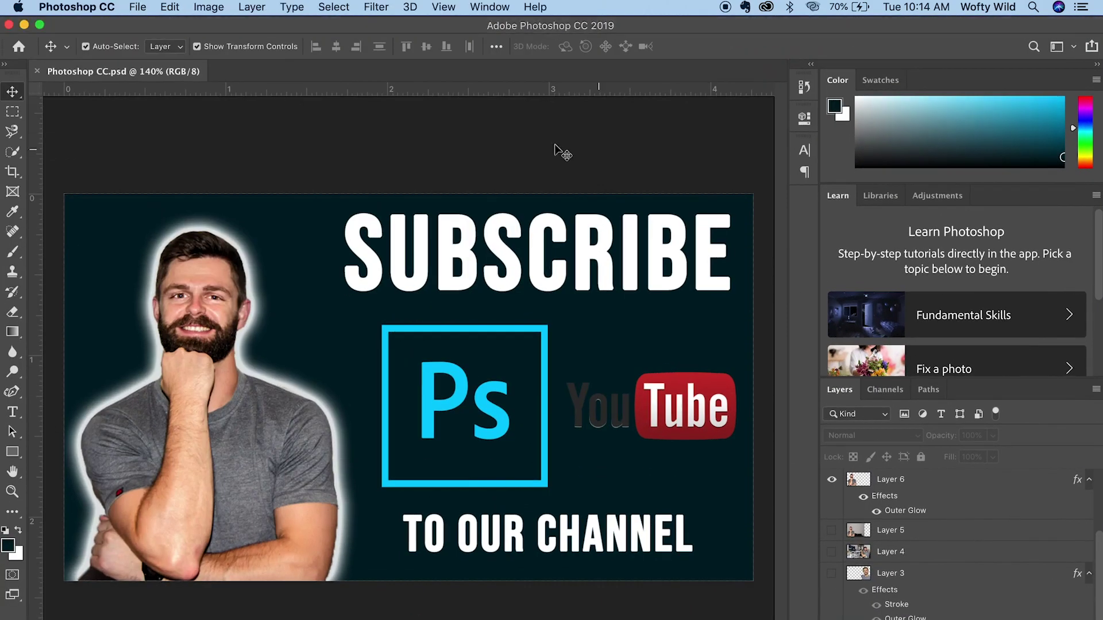